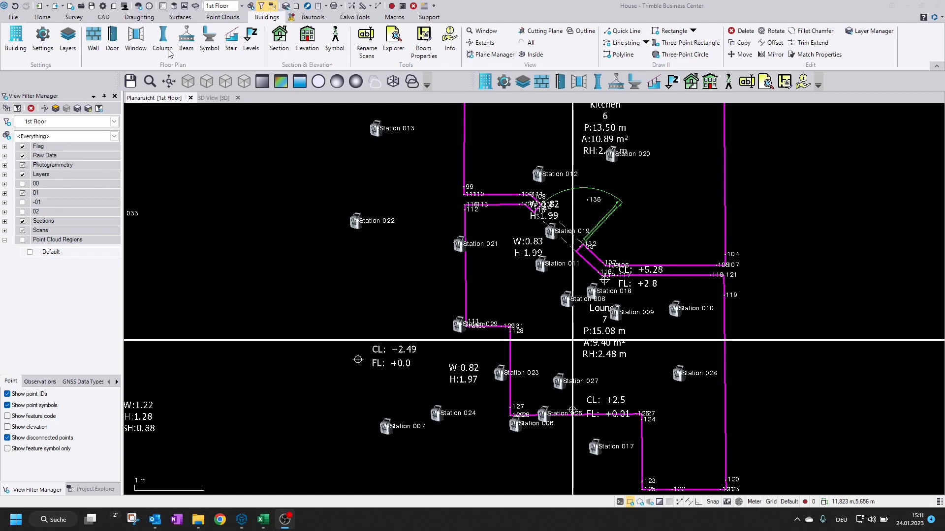
- Turn on the display of the point cloud regions and switch the view filter to Groundfloor
{"action": "left_click", "coordinate": [22, 241]}
{"action": "scroll", "coordinate": [408, 257], "scroll_direction": "down", "scroll_amount": 1}
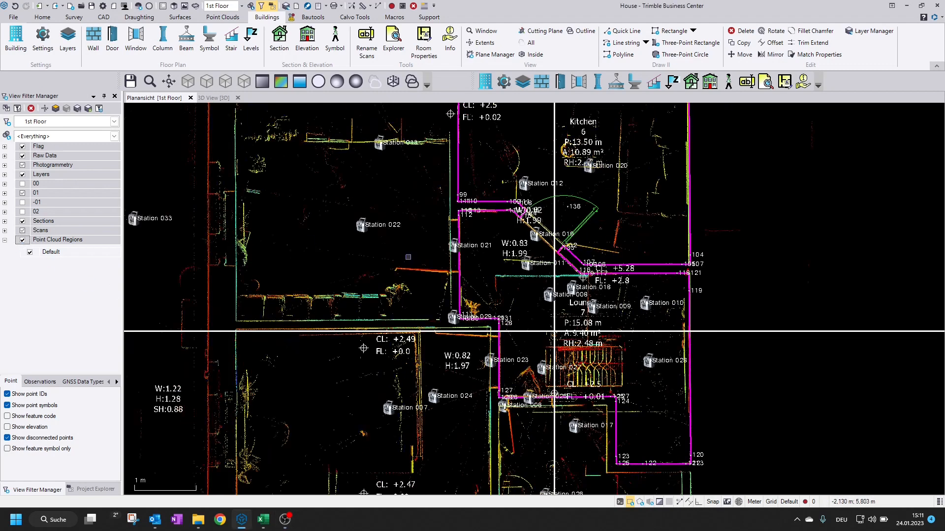
{"action": "scroll", "coordinate": [408, 257], "scroll_direction": "down", "scroll_amount": 1}
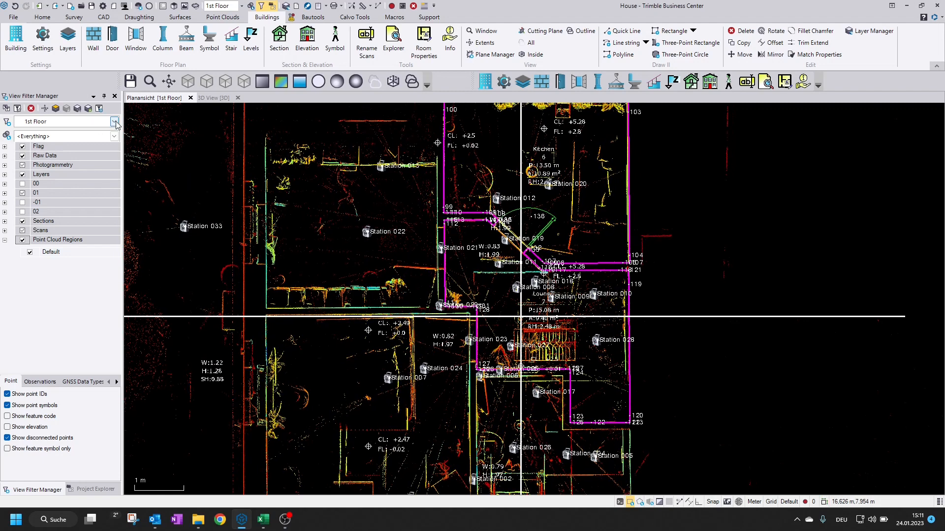
{"action": "left_click", "coordinate": [115, 122]}
{"action": "left_click", "coordinate": [67, 167]}
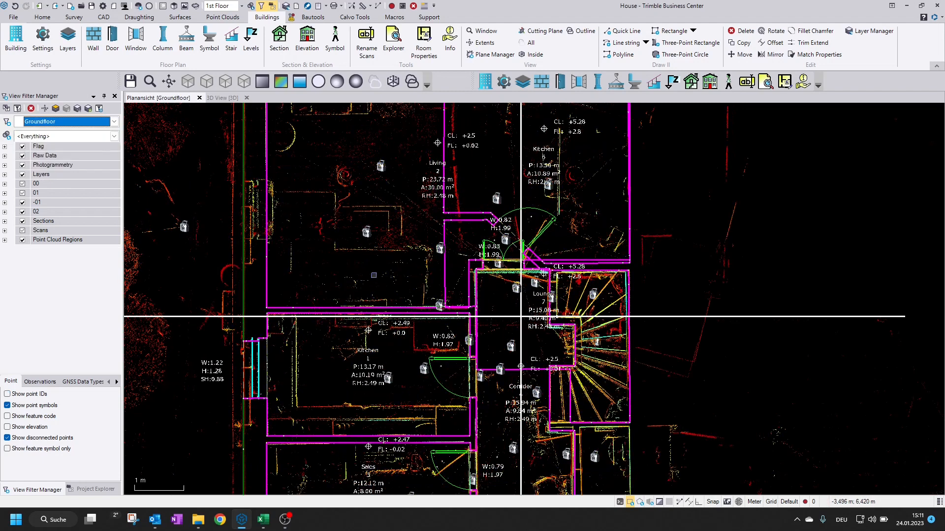
- Draw a rectangular column about 0.53 m wide and 0.35 m deep at the corridor end of the kitchen counter
{"action": "scroll", "coordinate": [521, 317], "scroll_direction": "down", "scroll_amount": 2}
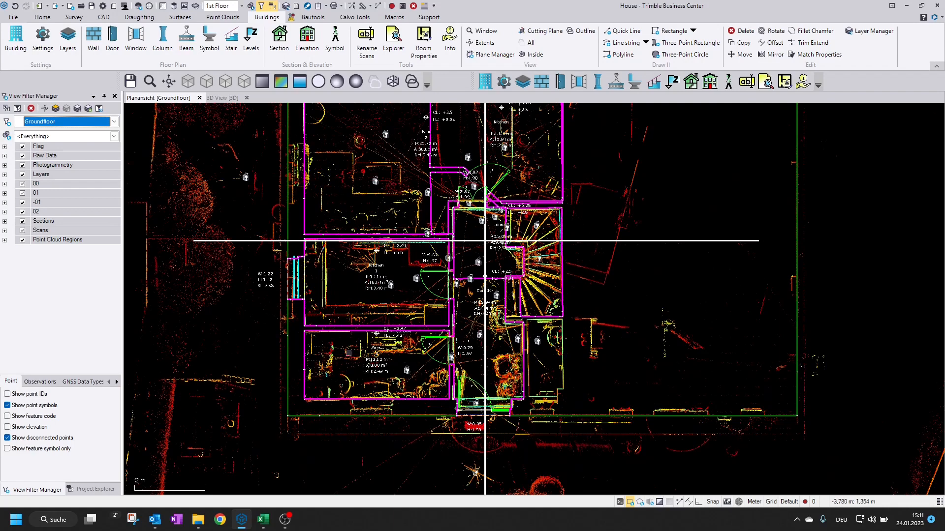
{"action": "scroll", "coordinate": [485, 241], "scroll_direction": "up", "scroll_amount": 3}
{"action": "scroll", "coordinate": [579, 158], "scroll_direction": "up", "scroll_amount": 2}
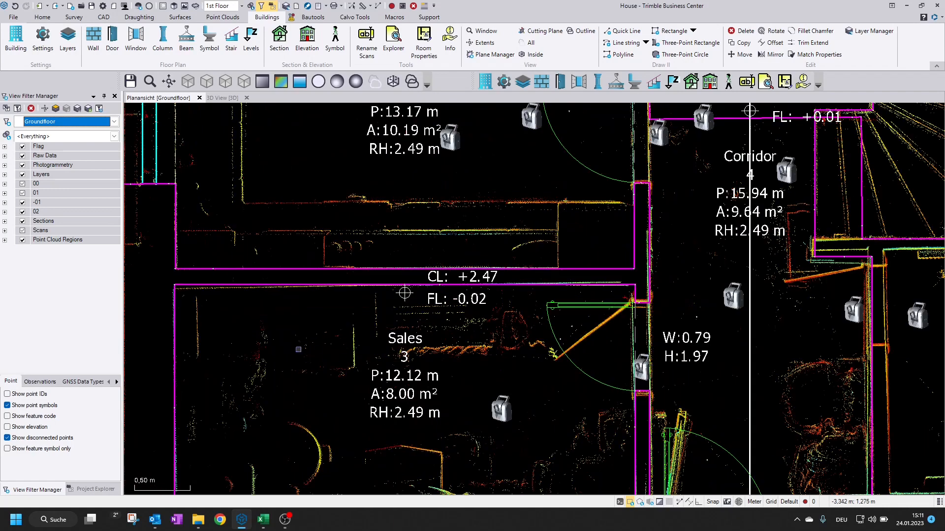
{"action": "scroll", "coordinate": [338, 366], "scroll_direction": "down", "scroll_amount": 2}
{"action": "middle_click_drag", "start_coordinate": [339, 366], "coordinate": [229, 358]}
{"action": "scroll", "coordinate": [363, 342], "scroll_direction": "down", "scroll_amount": 1}
{"action": "mouse_move", "coordinate": [335, 338]}
{"action": "middle_mouse_down"}
{"action": "mouse_move", "coordinate": [356, 430]}
{"action": "mouse_move", "coordinate": [359, 417]}
{"action": "mouse_move", "coordinate": [320, 335]}
{"action": "middle_mouse_up"}
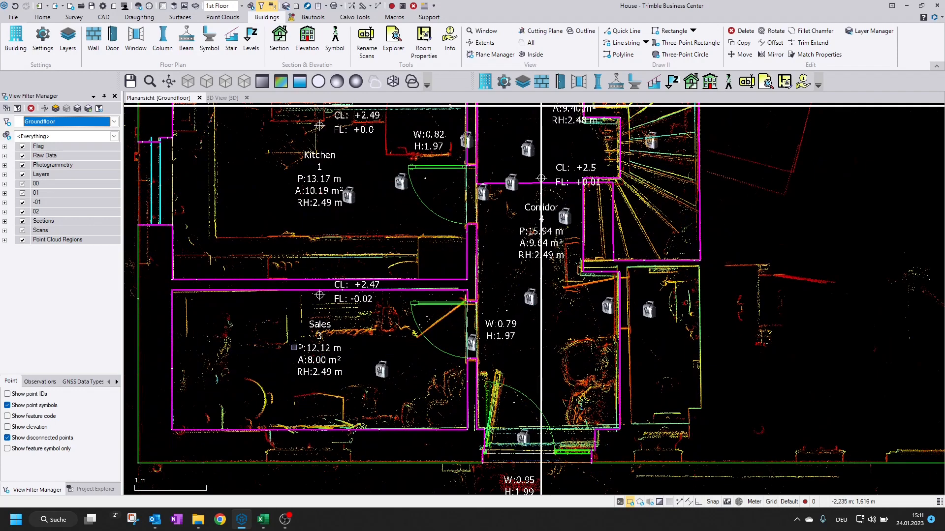
{"action": "scroll", "coordinate": [295, 338], "scroll_direction": "up", "scroll_amount": 2}
{"action": "middle_click_drag", "start_coordinate": [496, 204], "coordinate": [331, 294]}
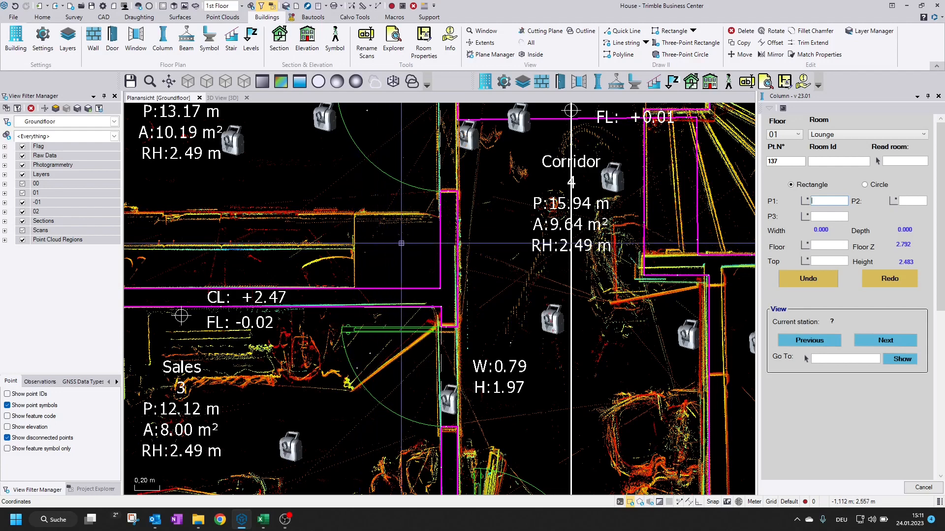
{"action": "left_click", "coordinate": [354, 215]}
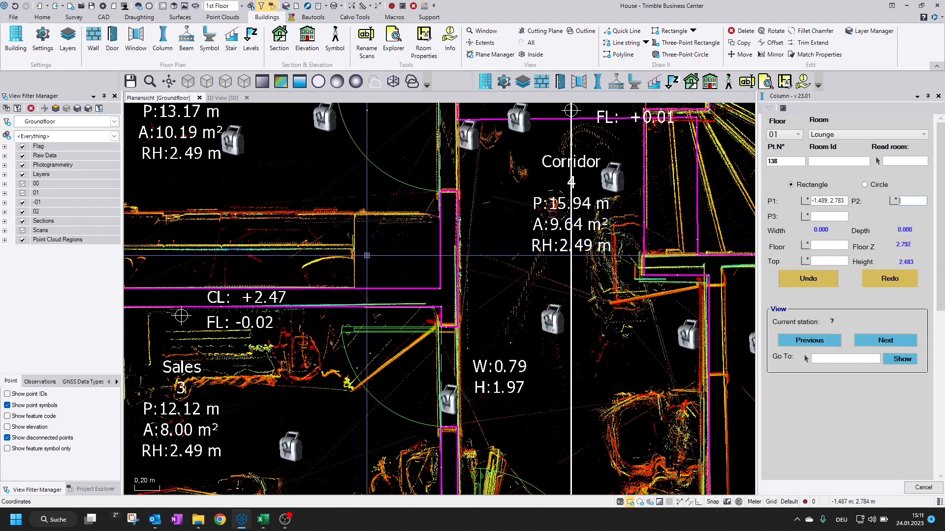
{"action": "left_click", "coordinate": [354, 282]}
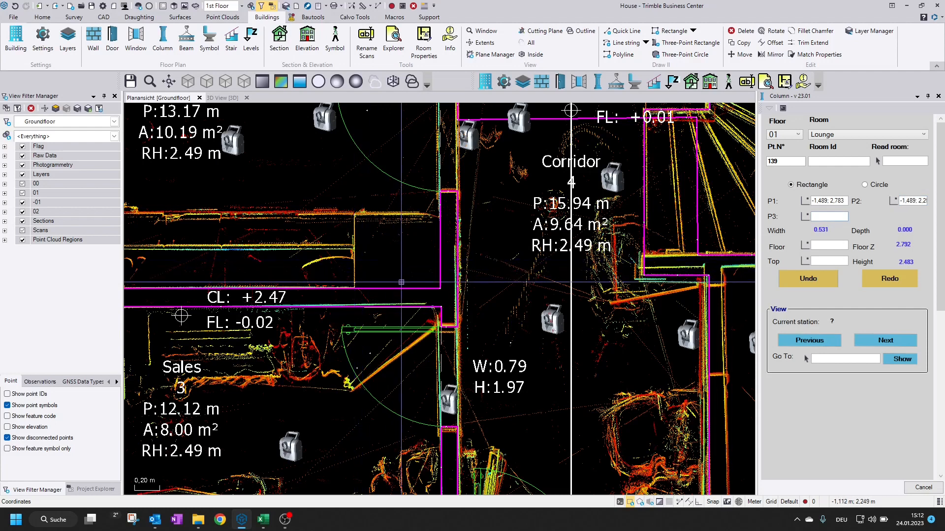
{"action": "left_click", "coordinate": [398, 251]}
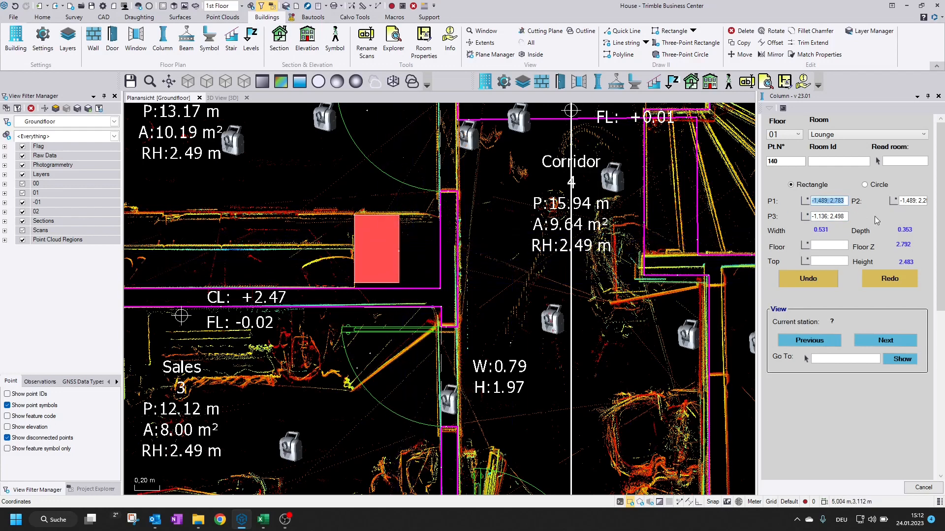
- Draw a circular column with a radius of about 0.29 m from three points on the curved scan trace in the Sales room
{"action": "left_click", "coordinate": [878, 185]}
{"action": "middle_click_drag", "start_coordinate": [323, 372], "coordinate": [607, 214]}
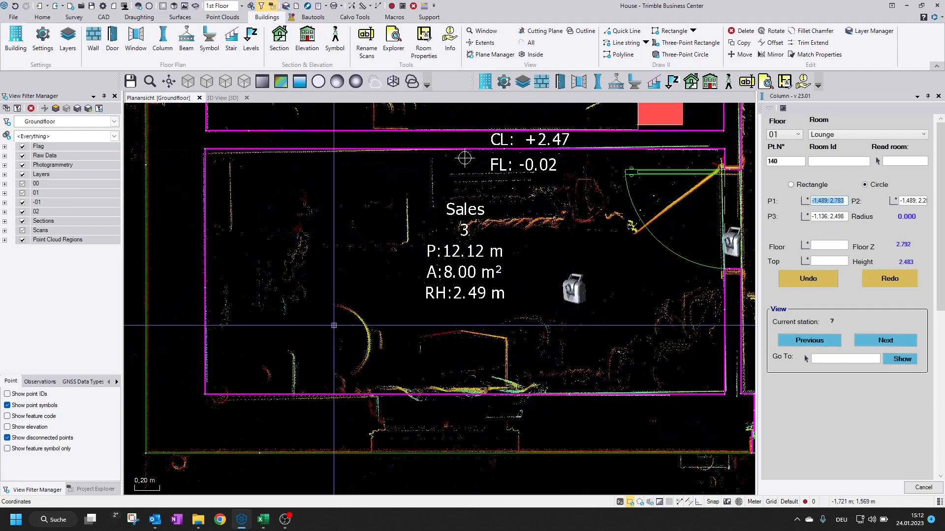
{"action": "left_click", "coordinate": [337, 307]}
{"action": "left_click", "coordinate": [367, 335]}
{"action": "left_click", "coordinate": [352, 373]}
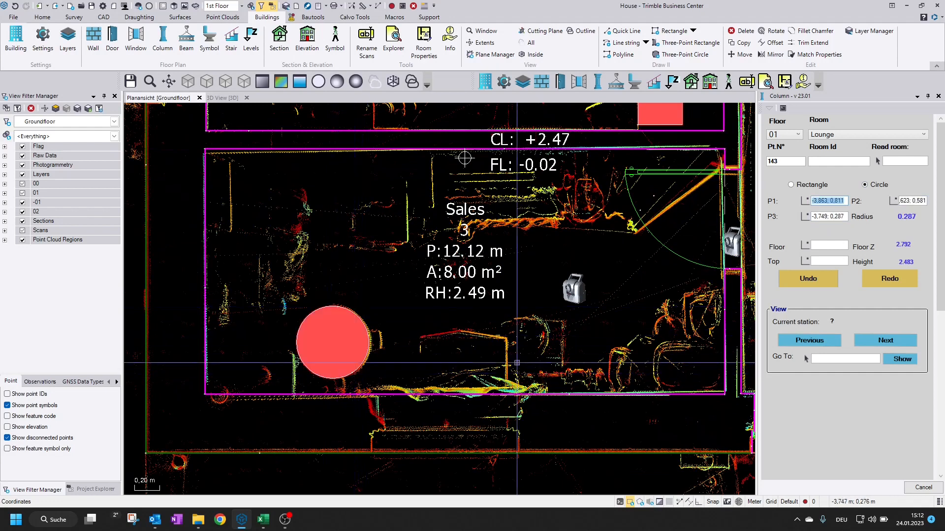
- Examine the position and height of the rectangular and circular columns in the 3D view
{"action": "left_click", "coordinate": [223, 97]}
{"action": "middle_click_drag", "start_coordinate": [596, 330], "coordinate": [184, 142]}
{"action": "left_click", "coordinate": [152, 99]}
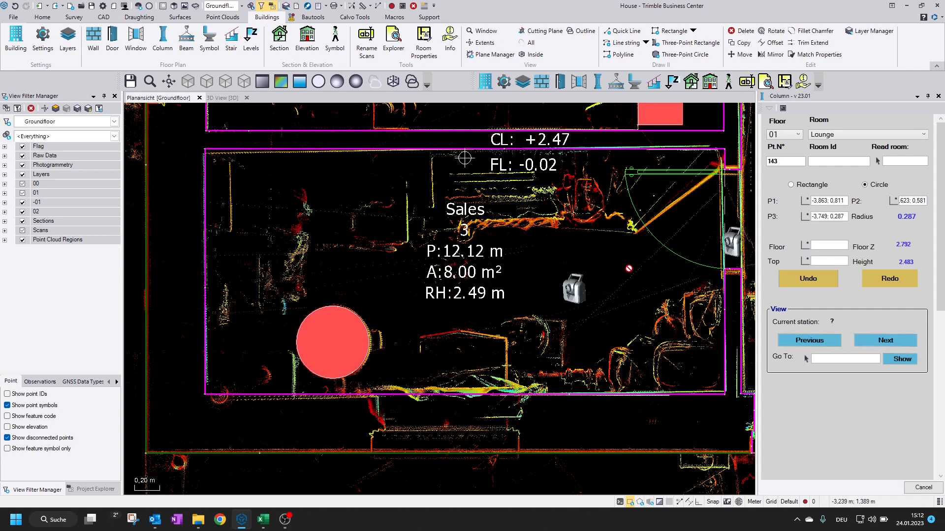
{"action": "middle_click_drag", "start_coordinate": [384, 274], "coordinate": [348, 307]}
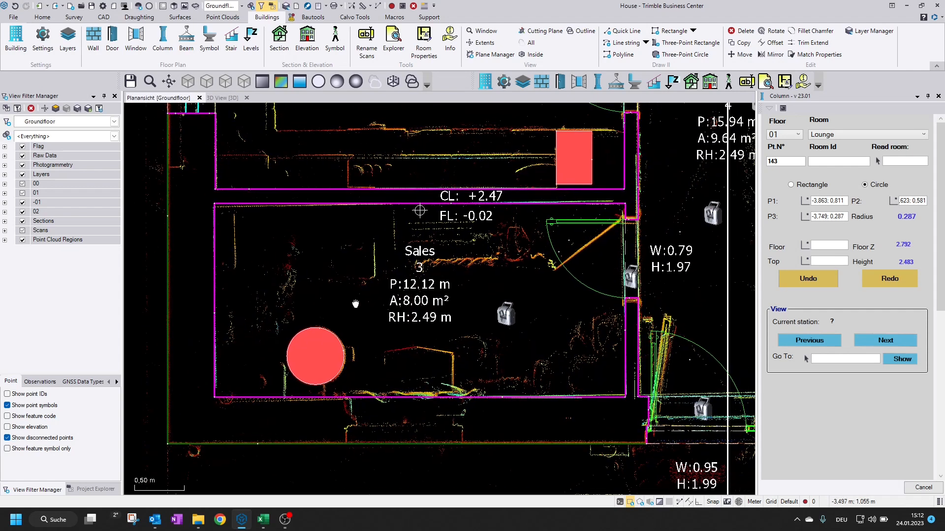
{"action": "left_click", "coordinate": [233, 100]}
{"action": "middle_click_drag", "start_coordinate": [564, 304], "coordinate": [735, 237]}
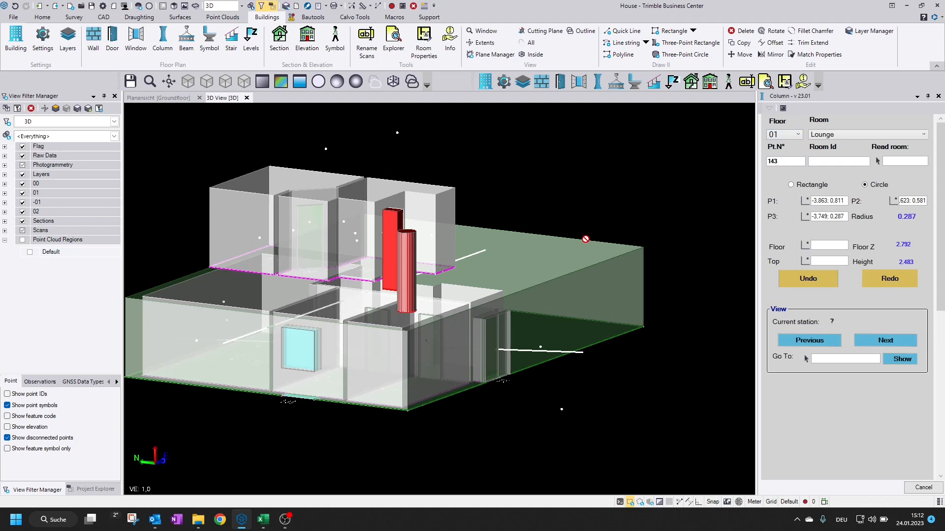
{"action": "middle_click_drag", "start_coordinate": [397, 308], "coordinate": [406, 355]}
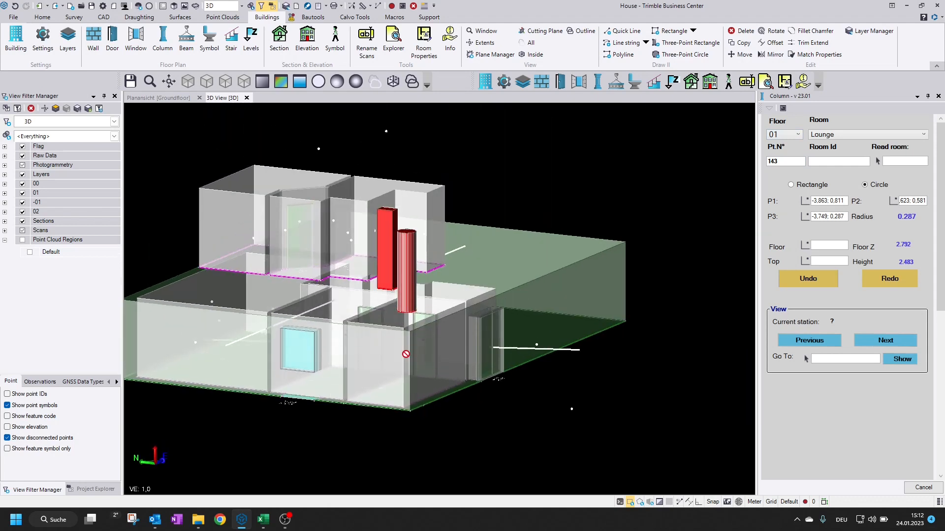
{"action": "left_click", "coordinate": [824, 247]}
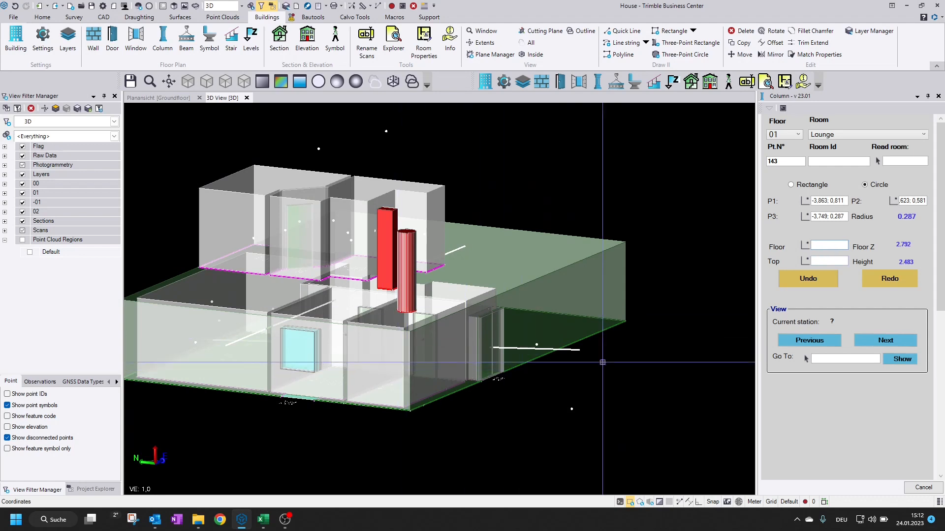
{"action": "mouse_move", "coordinate": [441, 341]}
{"action": "middle_mouse_down"}
{"action": "mouse_move", "coordinate": [378, 347]}
{"action": "mouse_move", "coordinate": [450, 325]}
{"action": "middle_mouse_up"}
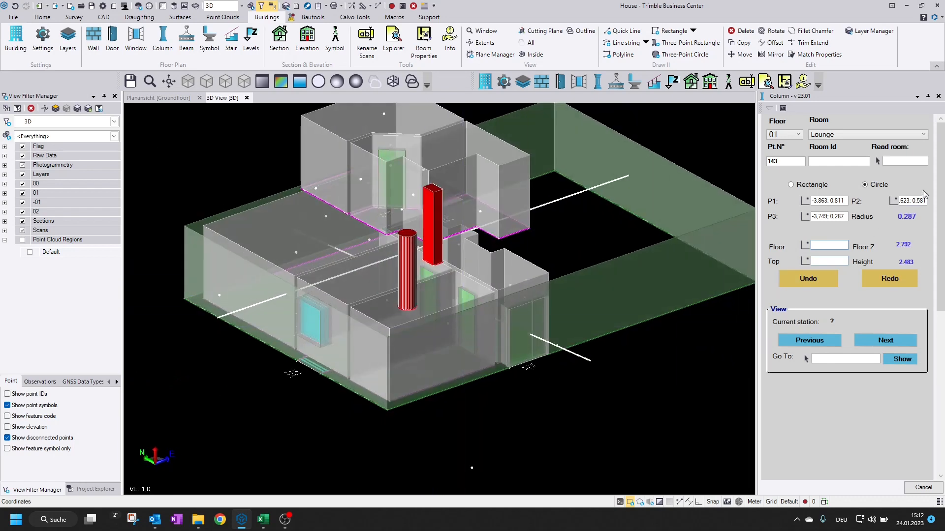
{"action": "mouse_move", "coordinate": [340, 266]}
{"action": "middle_mouse_down"}
{"action": "mouse_move", "coordinate": [440, 266]}
{"action": "mouse_move", "coordinate": [353, 247]}
{"action": "middle_mouse_up"}
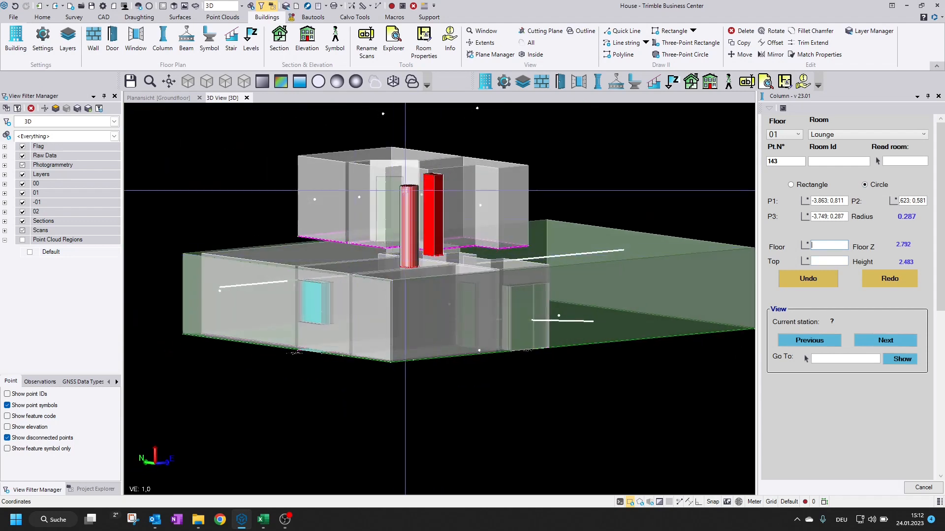
- Return to the ground floor plan view and close the Column command
{"action": "left_click", "coordinate": [165, 98]}
{"action": "scroll", "coordinate": [352, 290], "scroll_direction": "down", "scroll_amount": 1}
{"action": "middle_click_drag", "start_coordinate": [352, 291], "coordinate": [295, 303]}
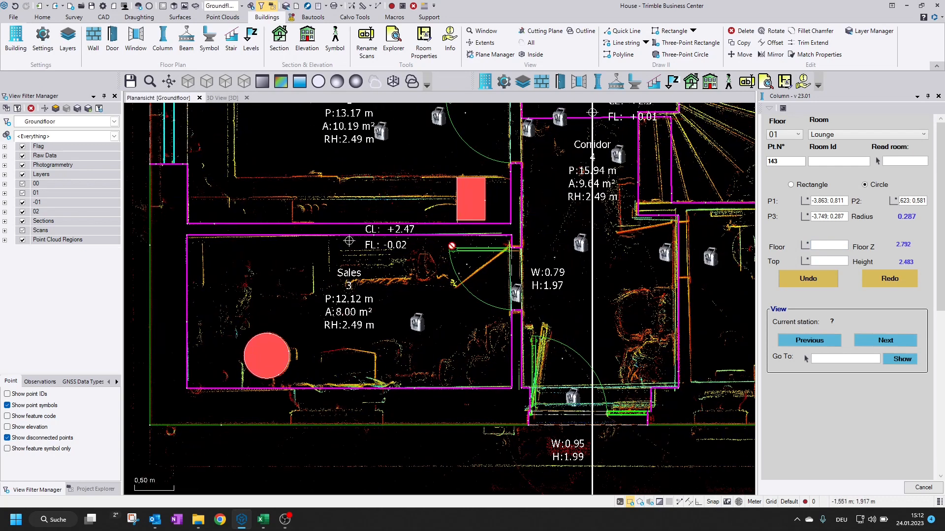
{"action": "left_click", "coordinate": [921, 487]}
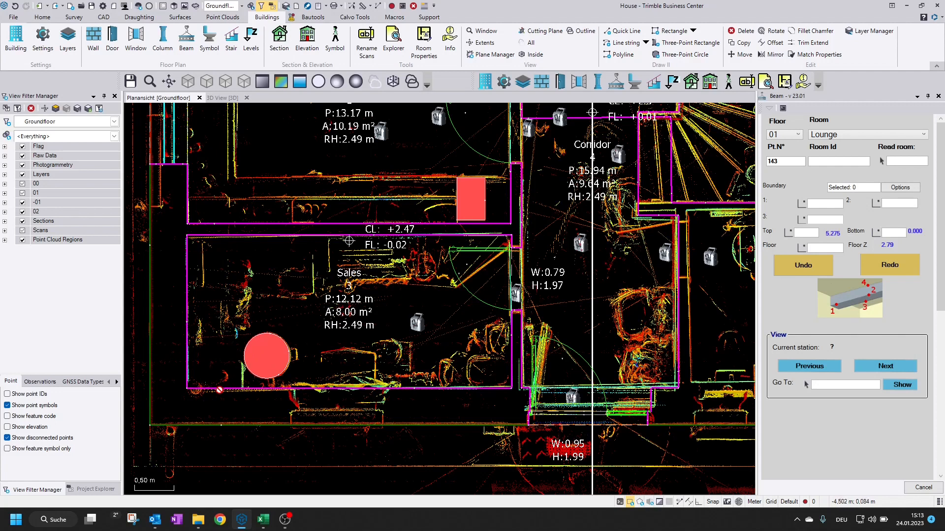
- Hide layers 01, -01 and 02 so that only the ground floor layer 00 is displayed in the plan
{"action": "scroll", "coordinate": [341, 291], "scroll_direction": "down", "scroll_amount": 5}
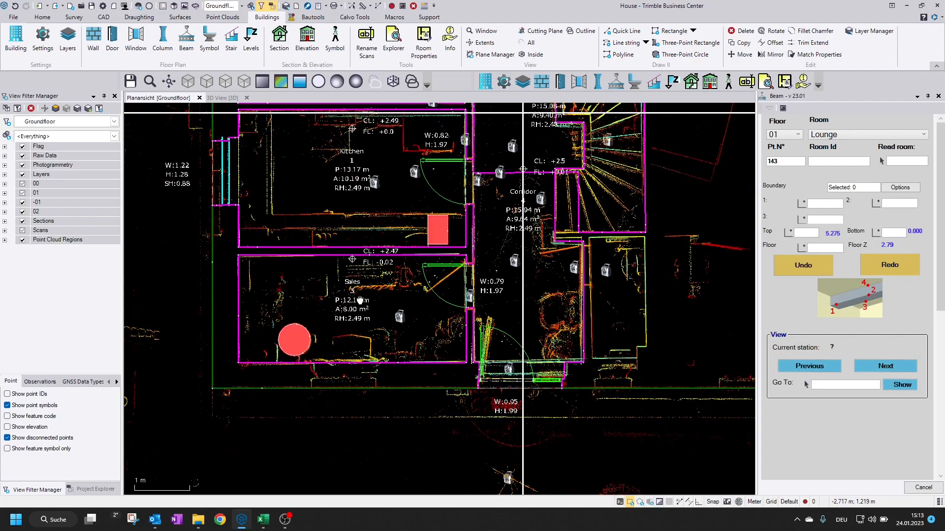
{"action": "middle_click_drag", "start_coordinate": [299, 325], "coordinate": [319, 342]}
{"action": "middle_click_drag", "start_coordinate": [310, 299], "coordinate": [323, 313]}
{"action": "middle_click_drag", "start_coordinate": [312, 258], "coordinate": [296, 292]}
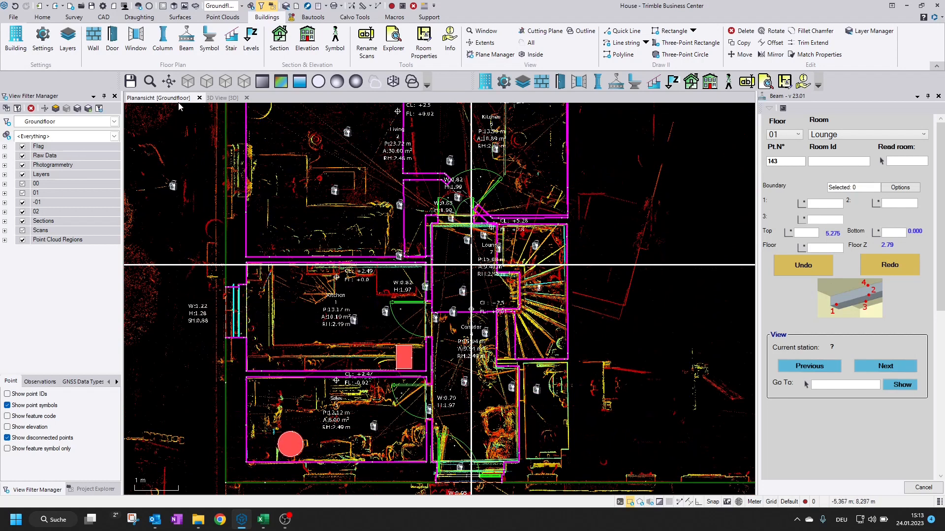
{"action": "left_click", "coordinate": [22, 193]}
{"action": "left_click", "coordinate": [23, 203]}
{"action": "left_click", "coordinate": [22, 212]}
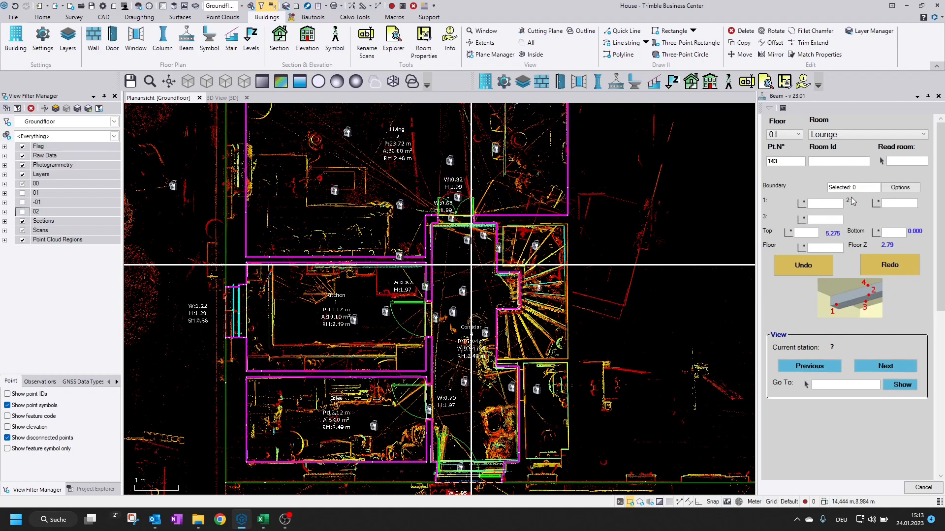
- Select the three wall outline objects around the Living room as the boundary for the beams
{"action": "left_click", "coordinate": [855, 189]}
{"action": "middle_click_drag", "start_coordinate": [362, 249], "coordinate": [363, 313]}
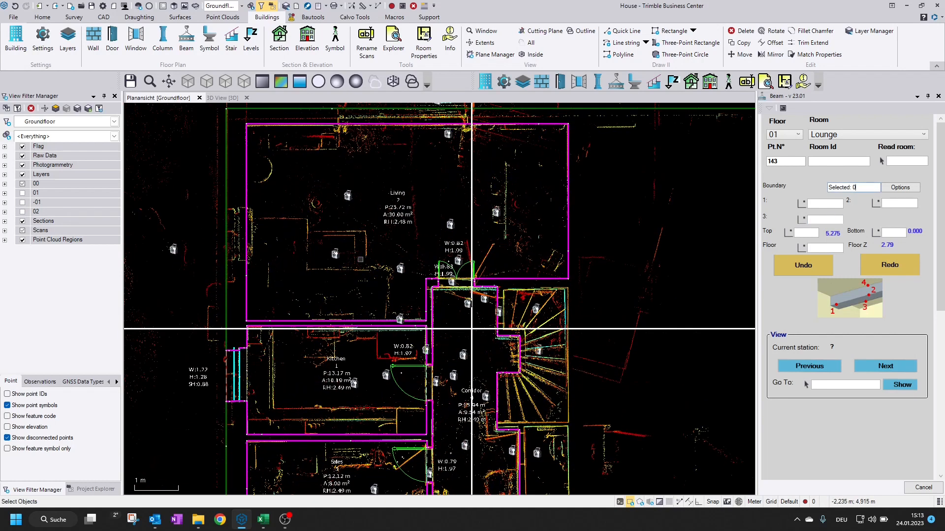
{"action": "left_click", "coordinate": [309, 123]}
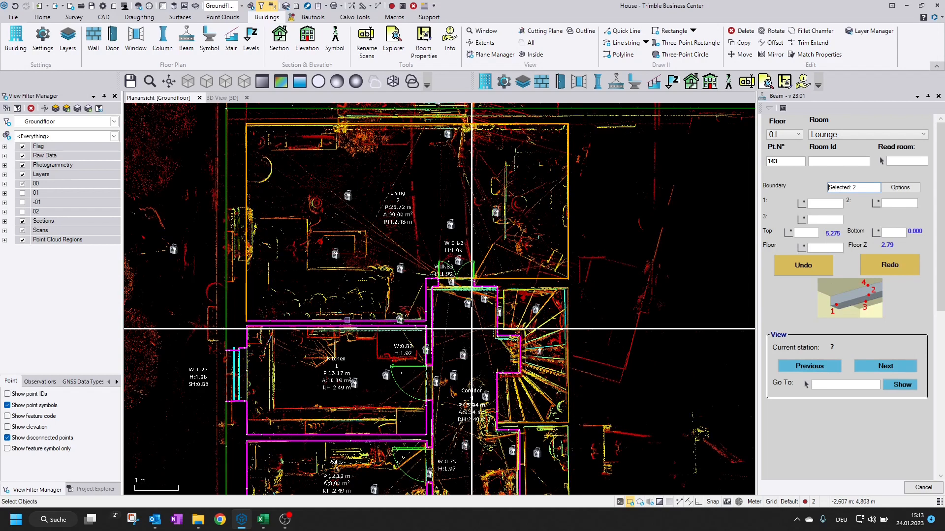
{"action": "left_click", "coordinate": [472, 328]}
{"action": "left_click", "coordinate": [389, 328]}
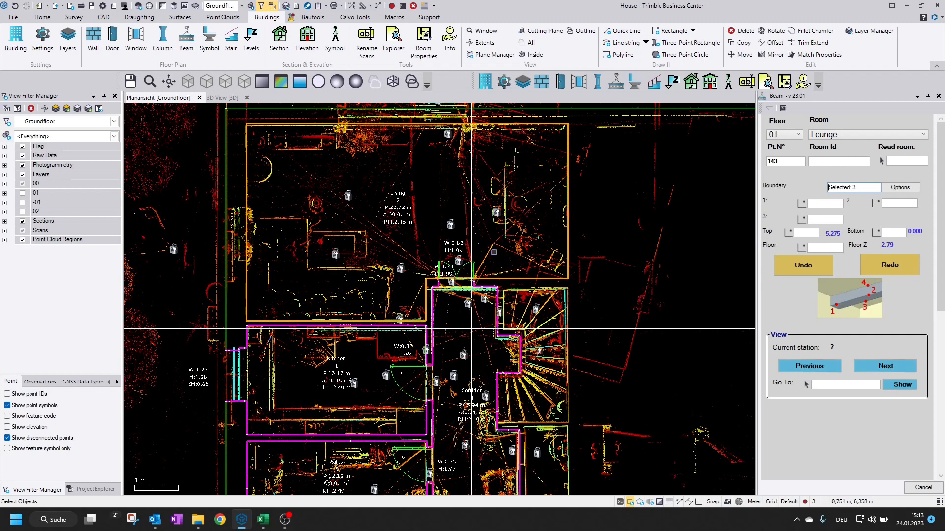
- Draw three parallel beams across the Living room on floor 00, aligned with two points on the scanned beam edge and limited by the selected boundary
{"action": "left_click", "coordinate": [829, 204]}
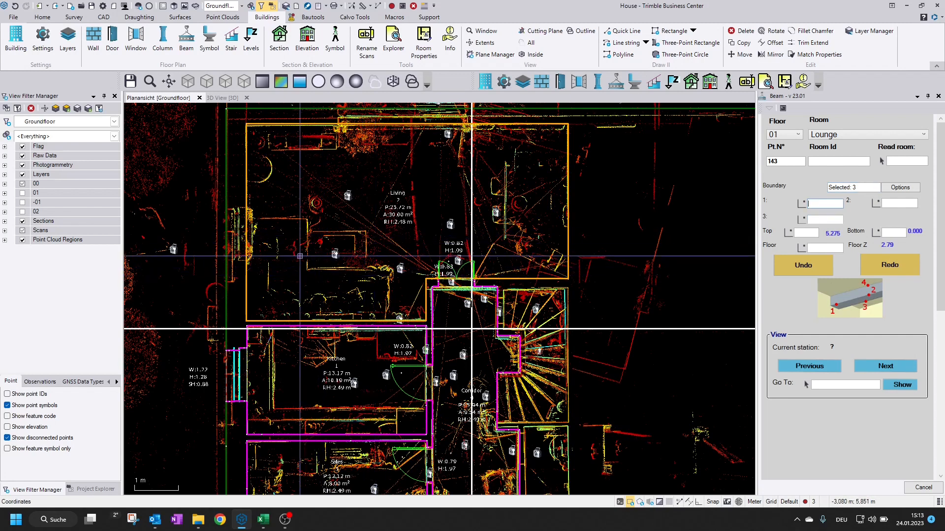
{"action": "scroll", "coordinate": [281, 230], "scroll_direction": "up", "scroll_amount": 1}
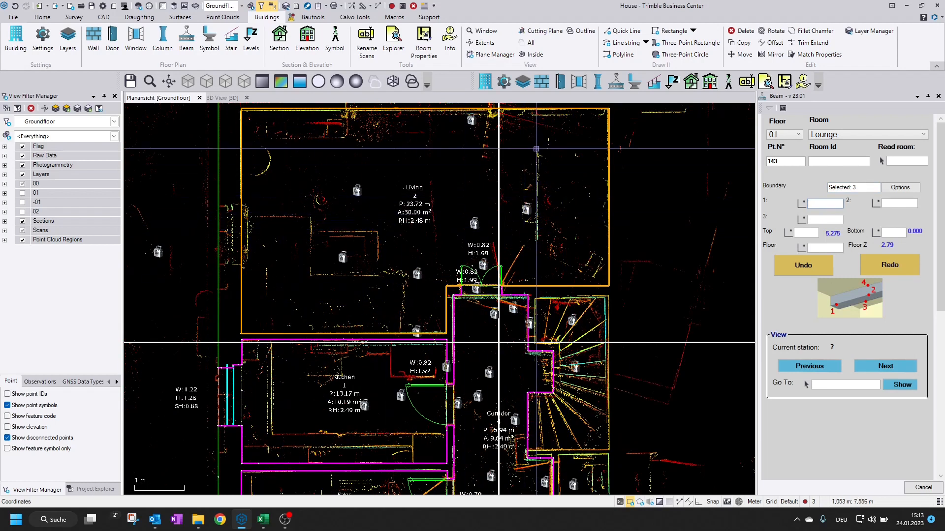
{"action": "scroll", "coordinate": [542, 213], "scroll_direction": "up", "scroll_amount": 1}
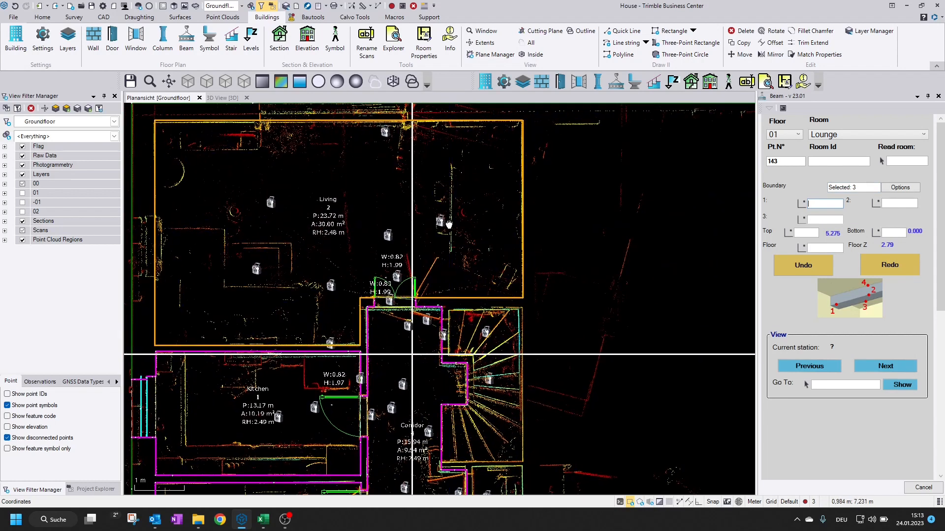
{"action": "scroll", "coordinate": [450, 178], "scroll_direction": "up", "scroll_amount": 3}
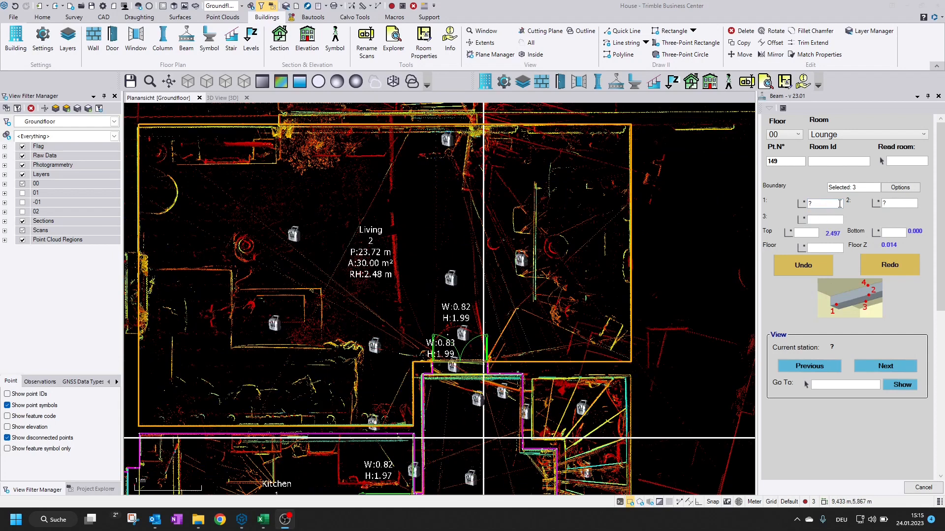
{"action": "left_click", "coordinate": [825, 204]}
{"action": "left_click", "coordinate": [535, 185]}
{"action": "left_click", "coordinate": [534, 294]}
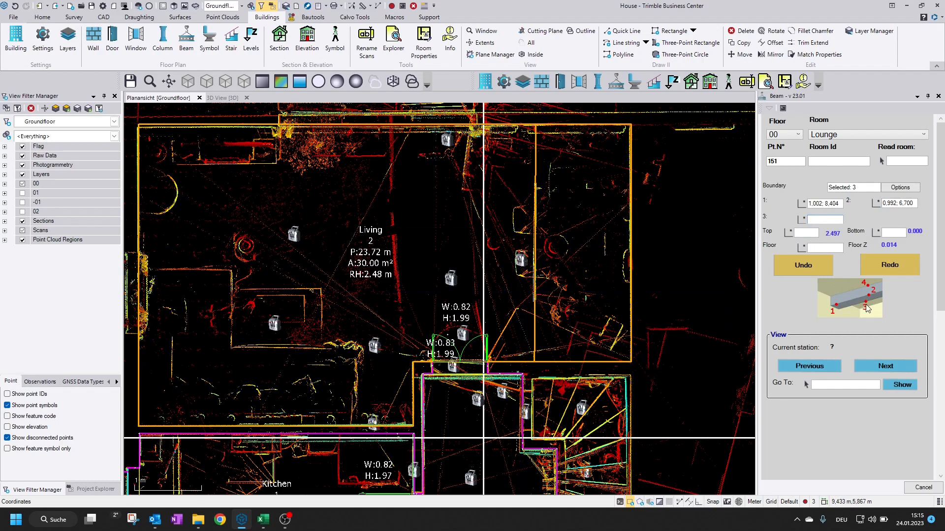
{"action": "left_click", "coordinate": [546, 245]}
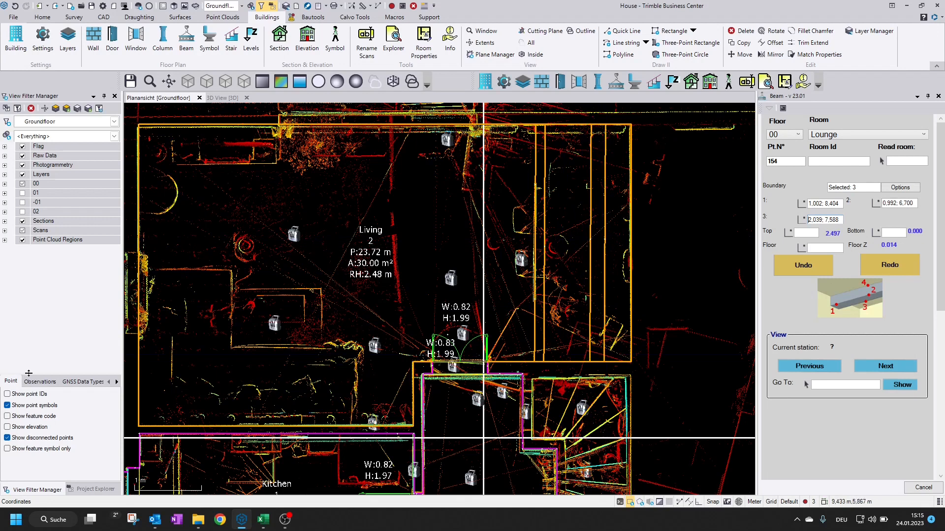
{"action": "left_click", "coordinate": [286, 235]}
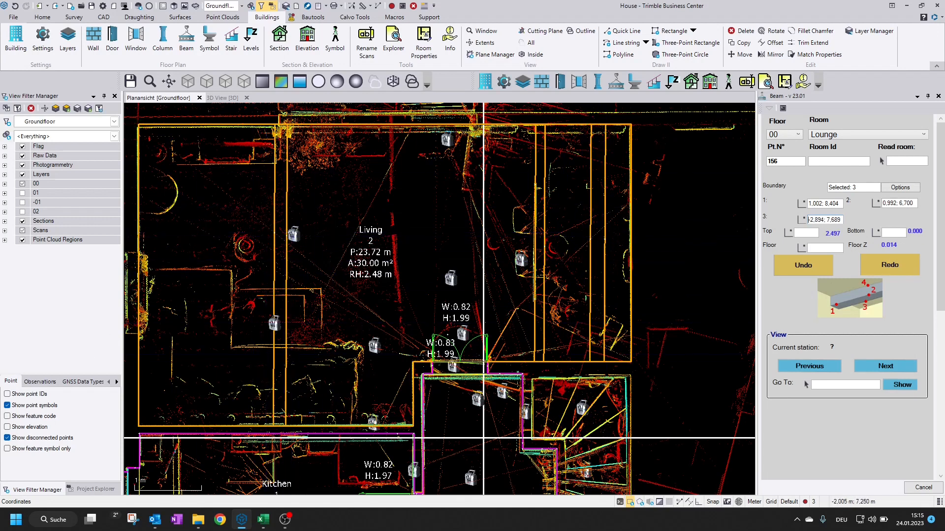
{"action": "scroll", "coordinate": [382, 246], "scroll_direction": "down", "scroll_amount": 2}
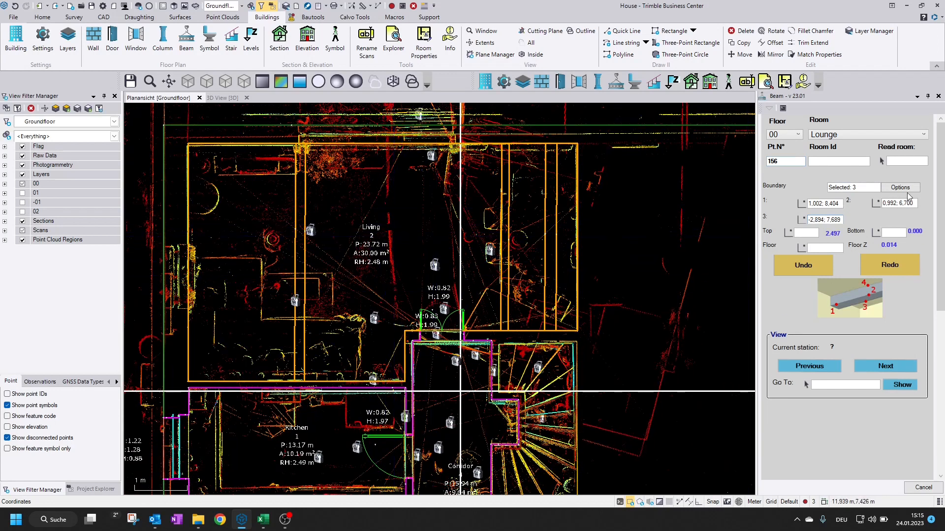
{"action": "left_click", "coordinate": [857, 188]}
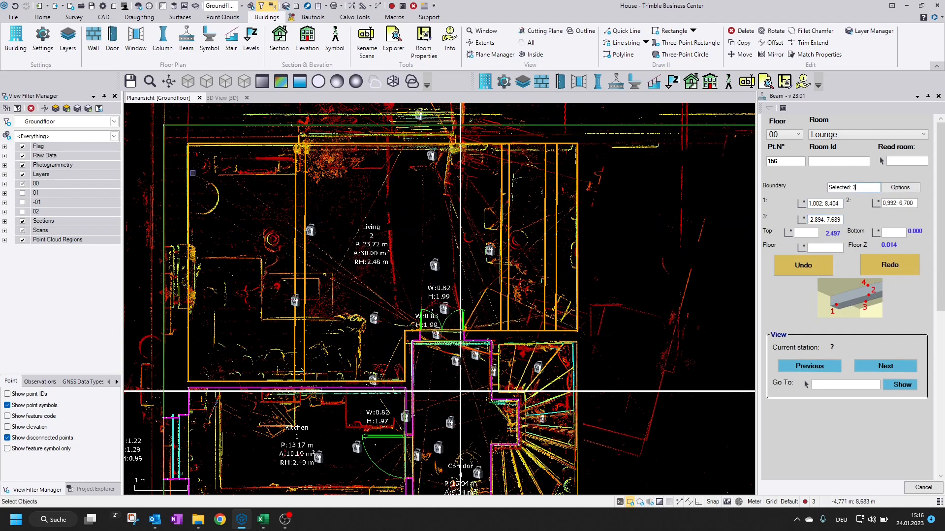
{"action": "left_click", "coordinate": [189, 171]}
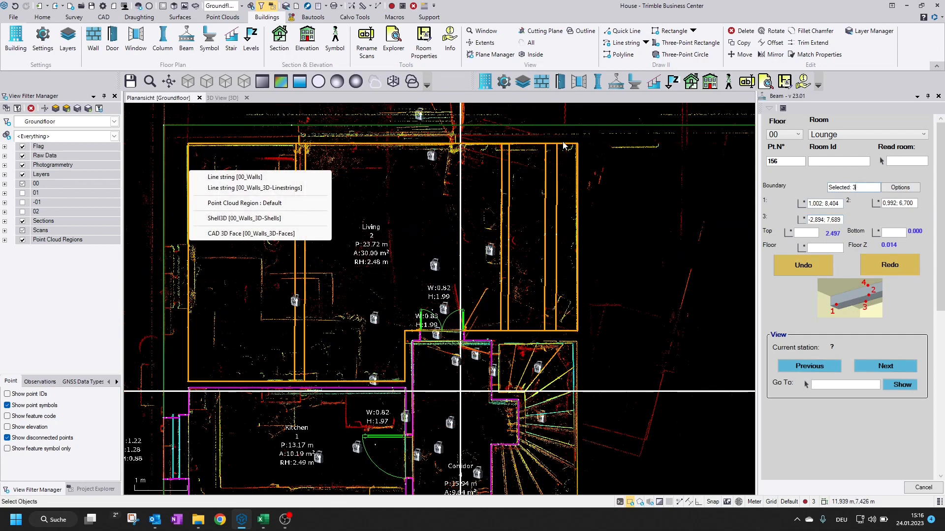
{"action": "left_click", "coordinate": [876, 187]}
- Draw two parallel, slightly slanted beams across the Living room and the existing beams, aligned from point -4.389, 8.139 to point 1.496, 8.403
{"action": "left_click", "coordinate": [832, 204]}
{"action": "left_click", "coordinate": [172, 206]}
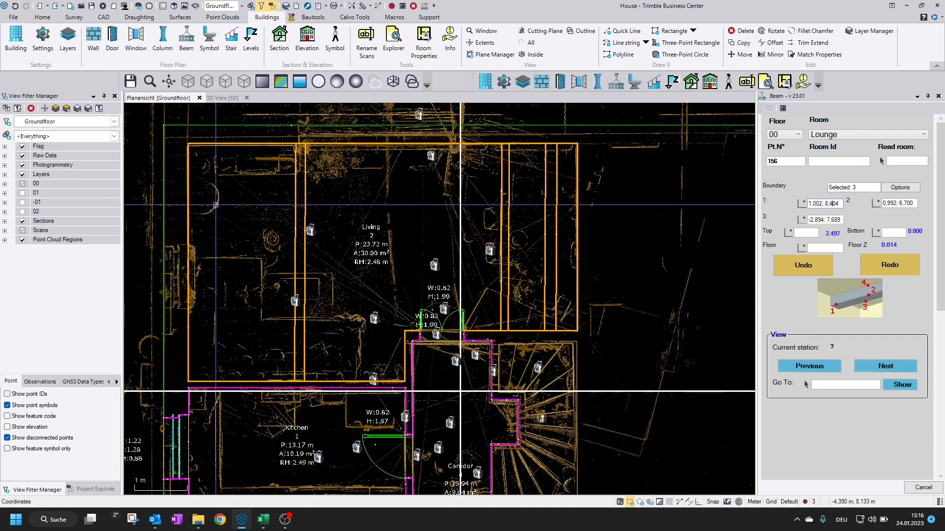
{"action": "left_click", "coordinate": [527, 191]}
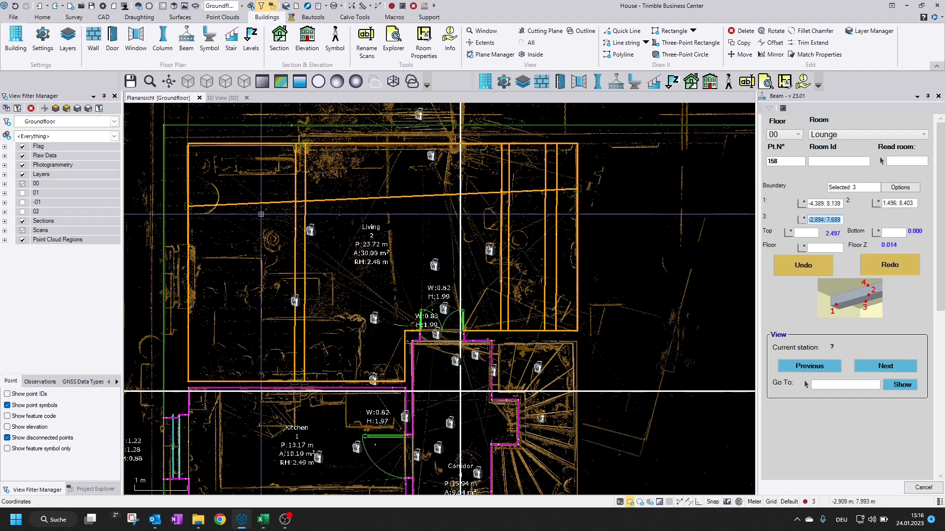
{"action": "left_click", "coordinate": [256, 262]}
{"action": "left_click", "coordinate": [254, 298]}
{"action": "left_click", "coordinate": [256, 308]}
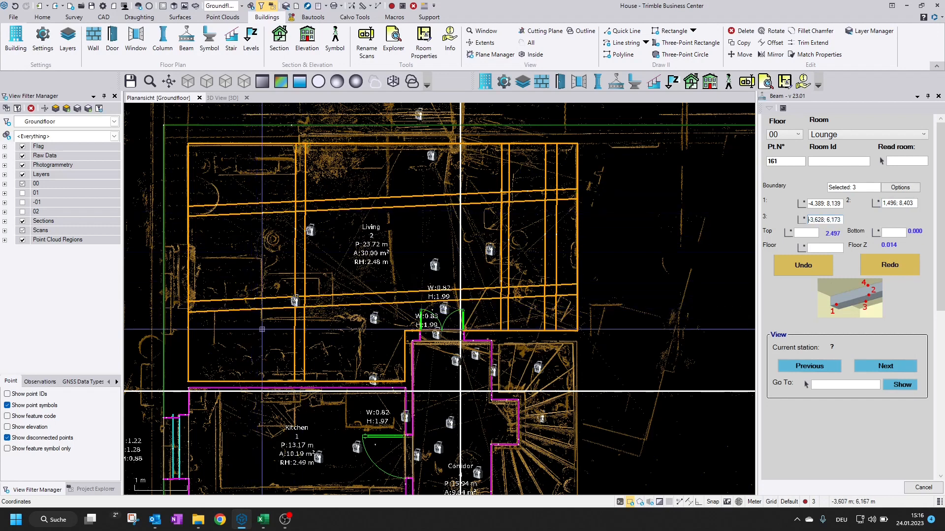
- Activate the top and bottom height entries for the Living room beams
{"action": "scroll", "coordinate": [504, 254], "scroll_direction": "down", "scroll_amount": 1}
{"action": "middle_click_drag", "start_coordinate": [504, 255], "coordinate": [422, 225]}
{"action": "middle_click_drag", "start_coordinate": [283, 273], "coordinate": [347, 274]}
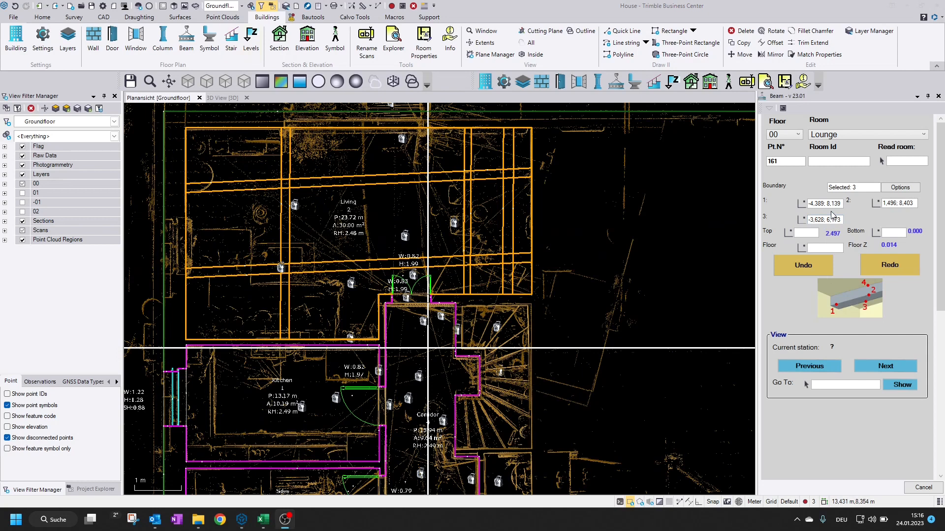
{"action": "left_click", "coordinate": [801, 232]}
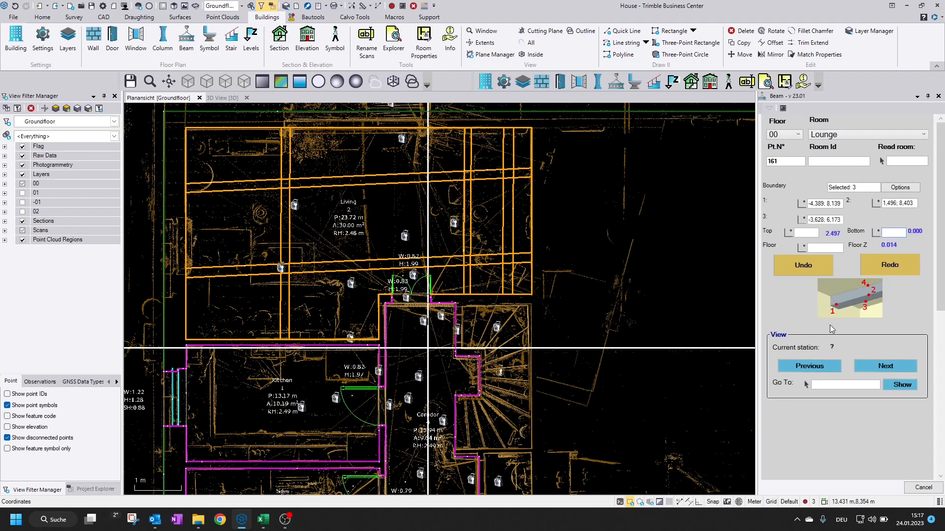
{"action": "left_click", "coordinate": [804, 234]}
{"action": "left_click", "coordinate": [891, 234]}
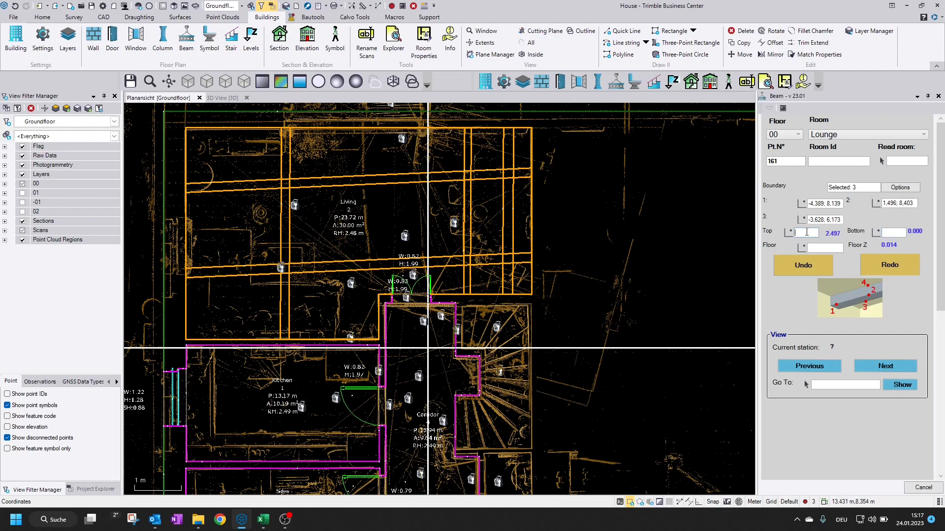